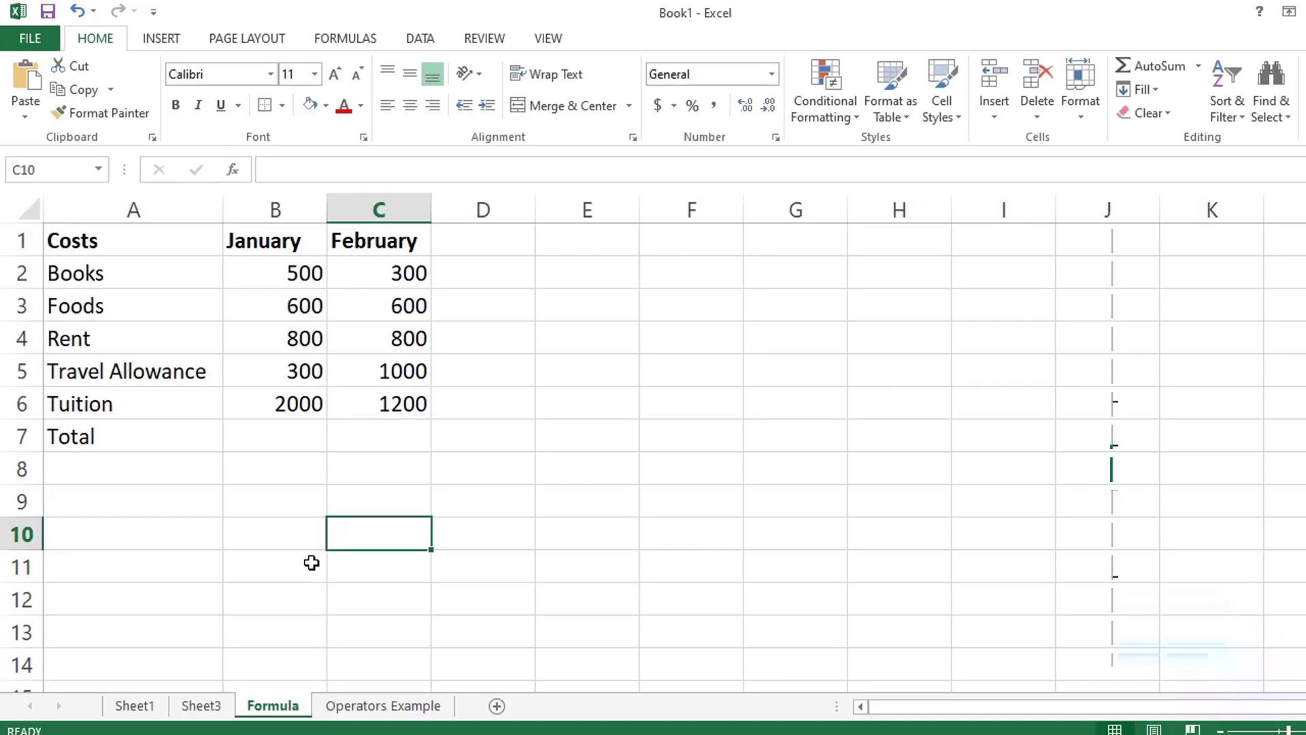
# - Enter =B2+B3+B4+B5+B6 in B7 so the January total reads 4200
pyautogui.moveTo(293, 246); pyautogui.dragTo(286, 405)
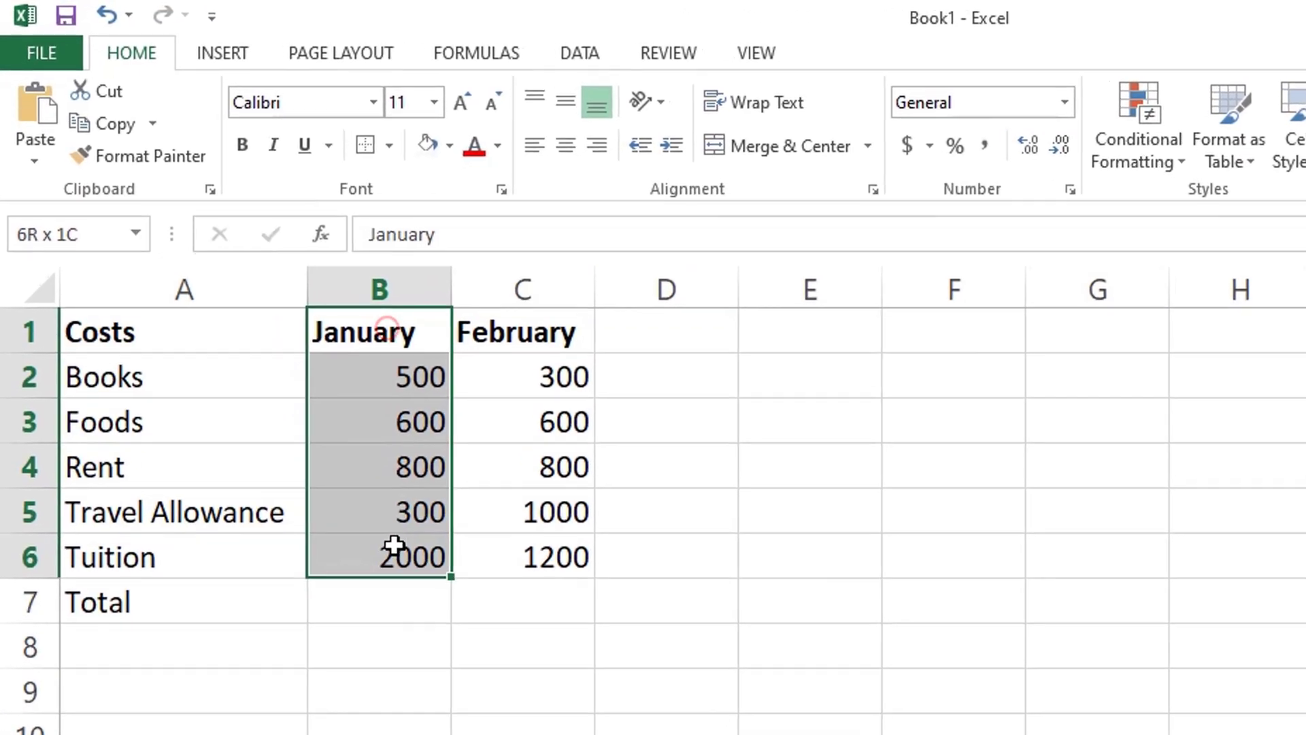
pyautogui.moveTo(552, 330); pyautogui.dragTo(551, 586)
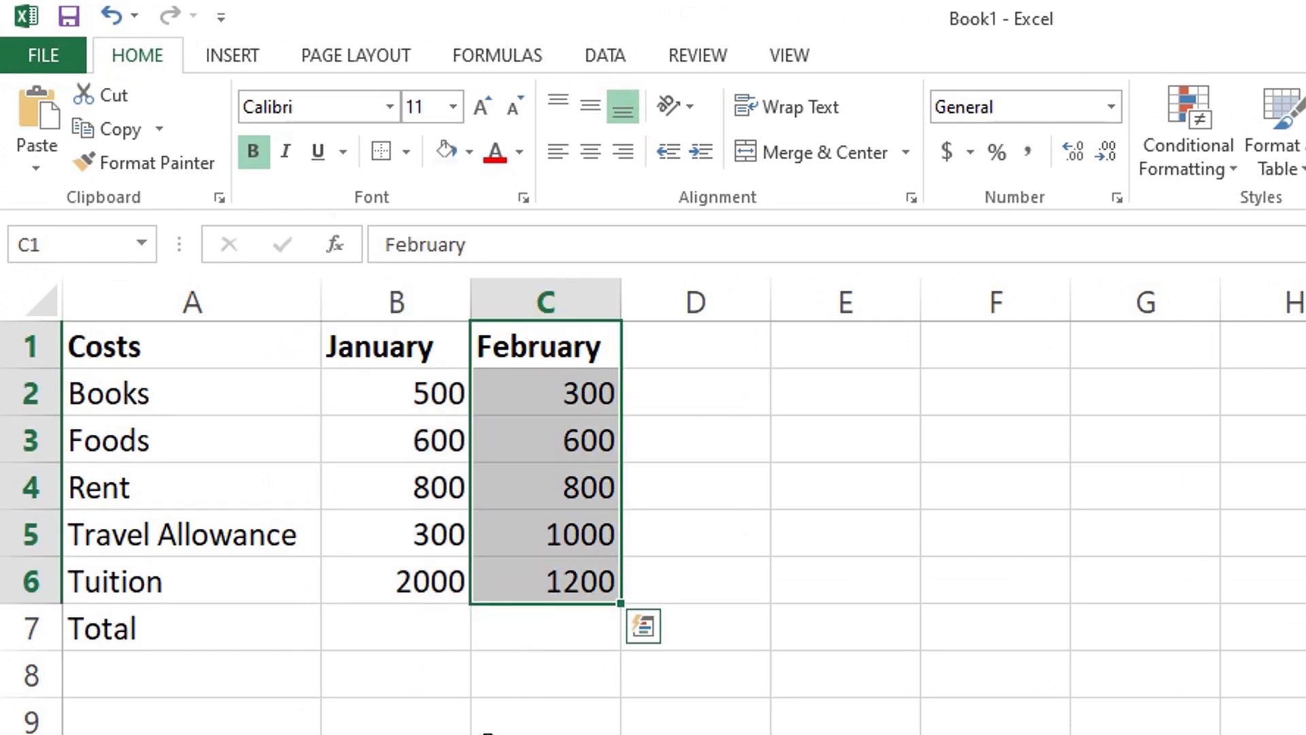
pyautogui.click(400, 635)
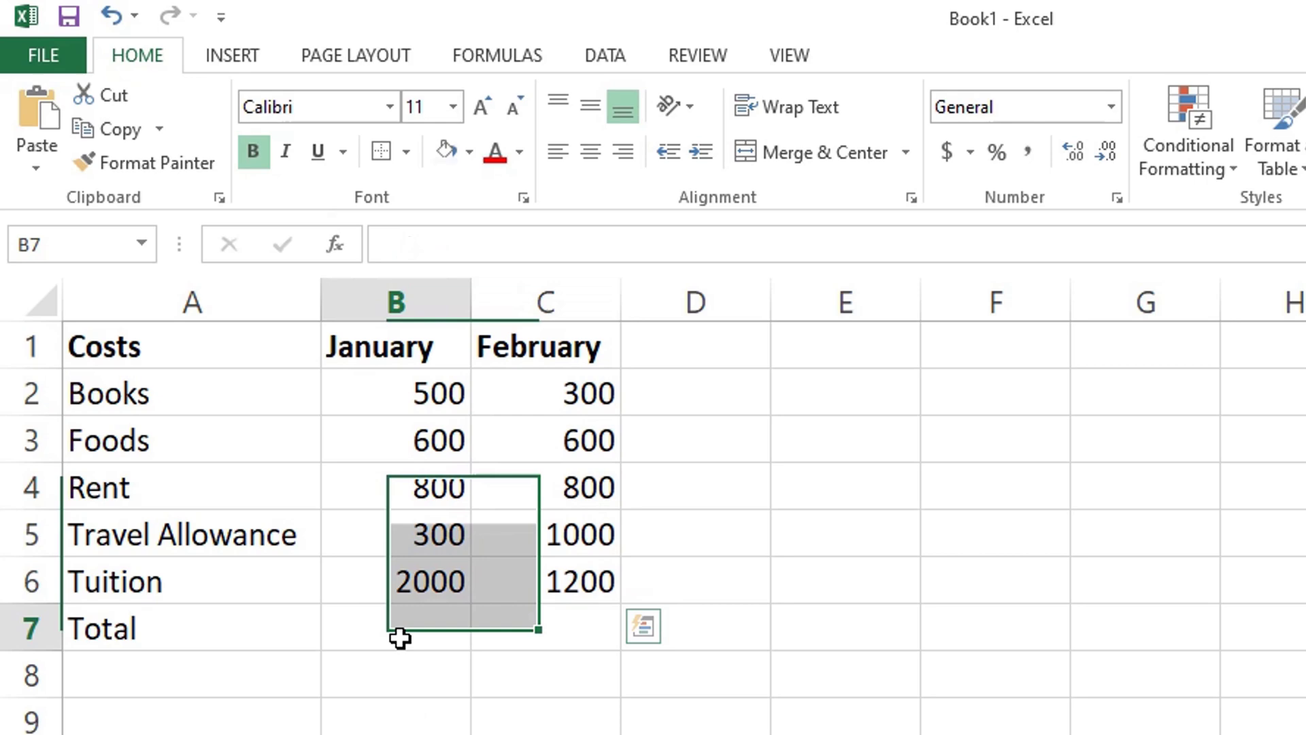
pyautogui.write('=b2+b3+')
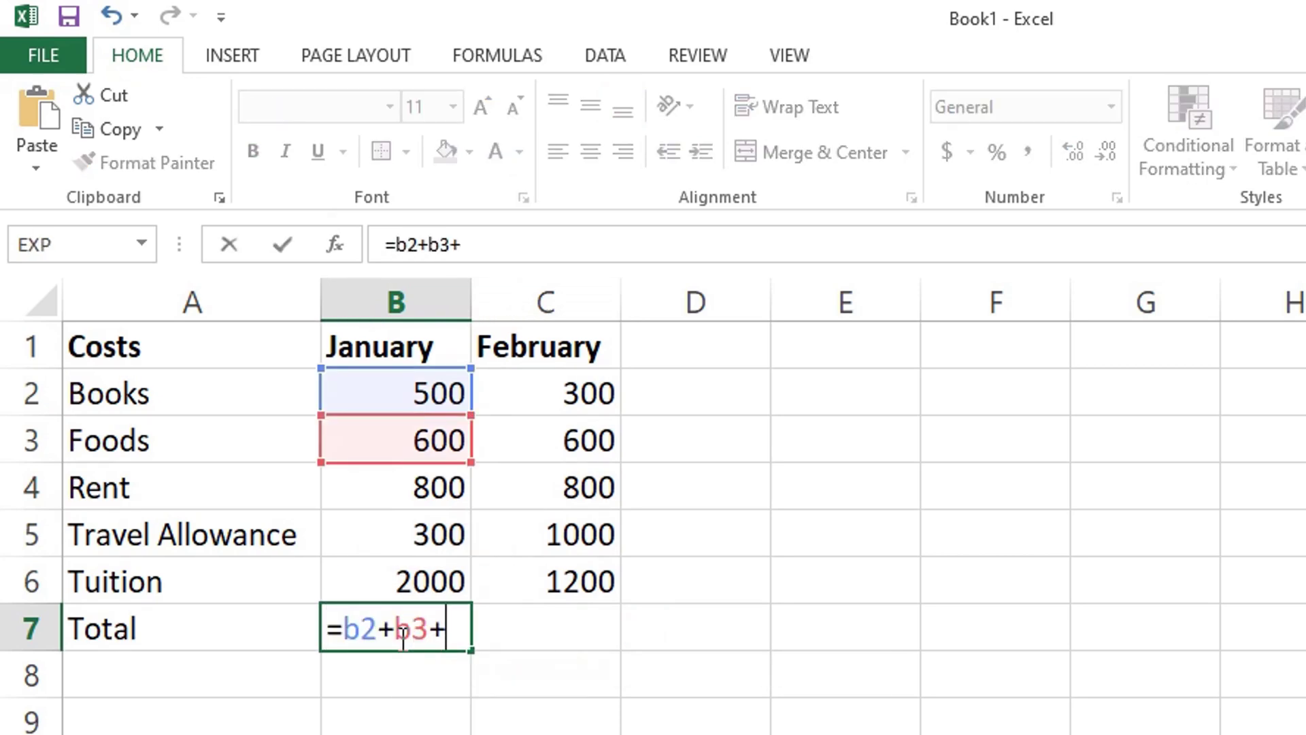
pyautogui.write('b4+b5+b6')
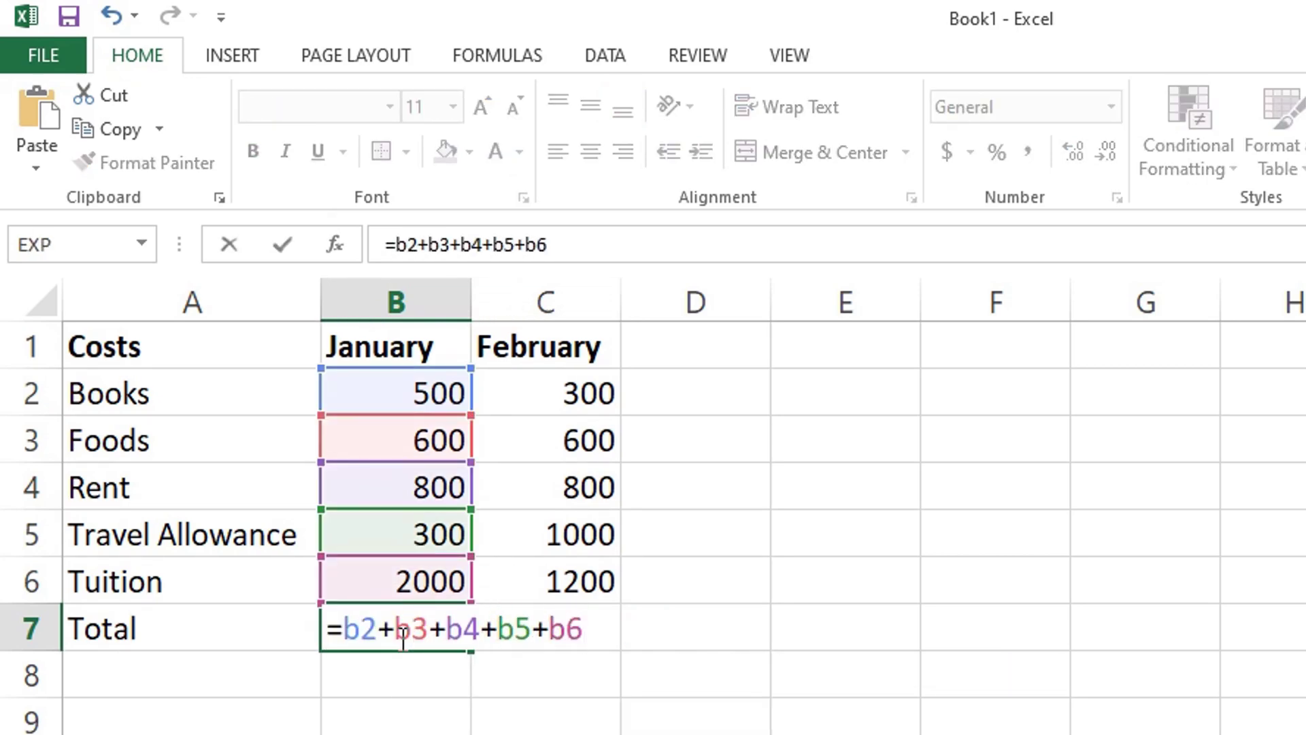
pyautogui.press('Return')
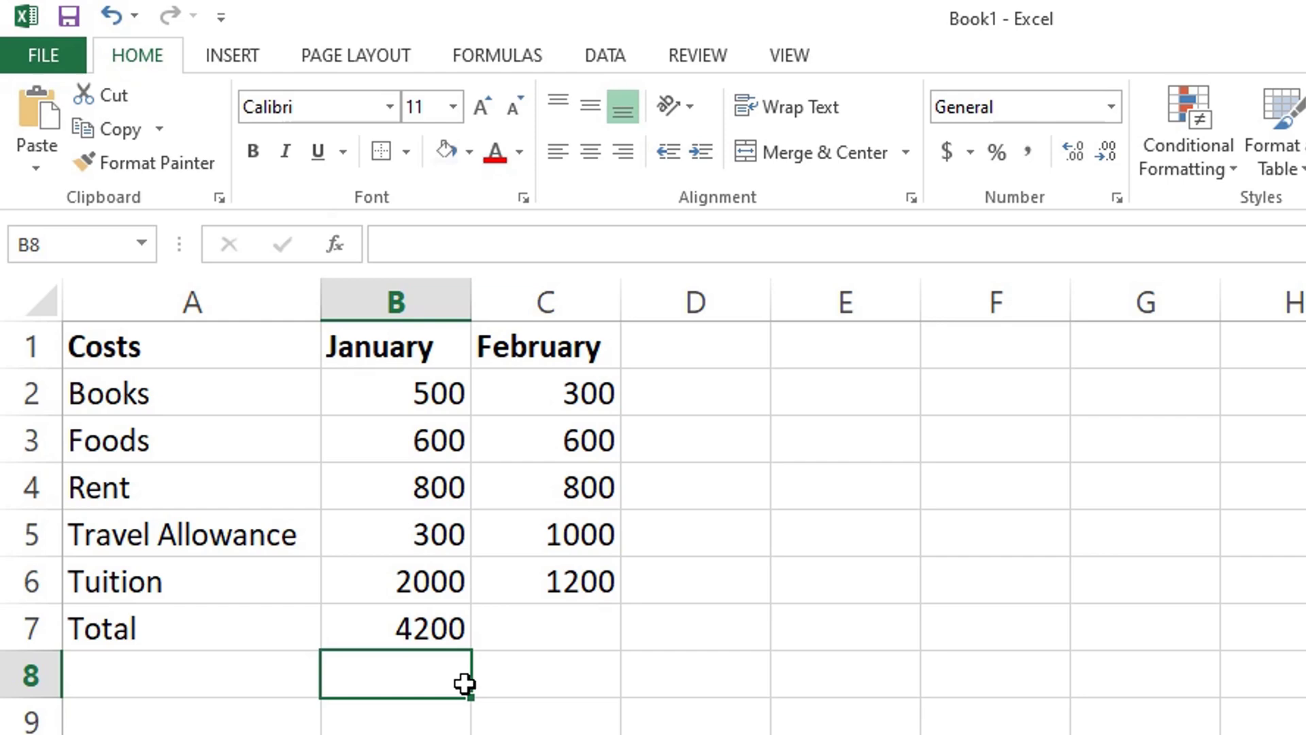
# - Build the February total in C7 by picking C2 through C6, giving 3900
pyautogui.click(574, 626)
pyautogui.write('=')
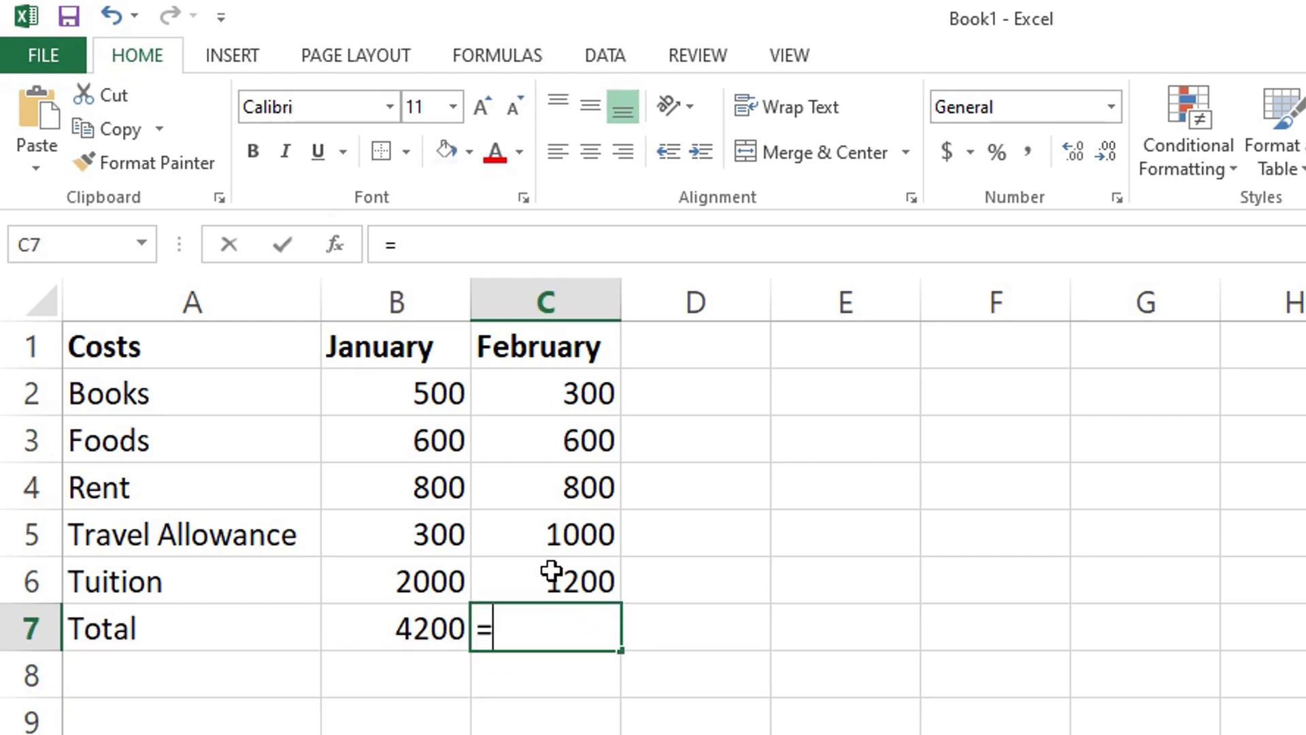
pyautogui.click(572, 398)
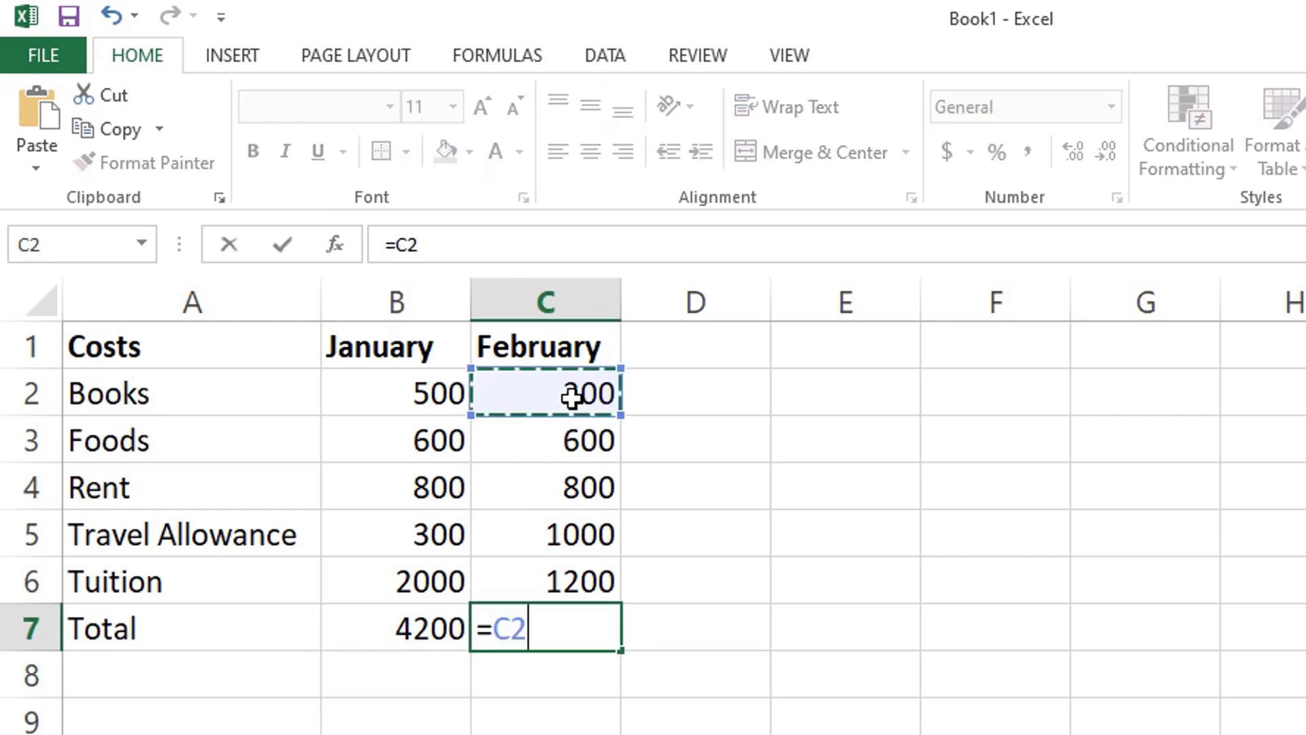
pyautogui.write('+')
pyautogui.click(578, 444)
pyautogui.write('+')
pyautogui.press('Up')
pyautogui.press('Up')
pyautogui.press('Up')
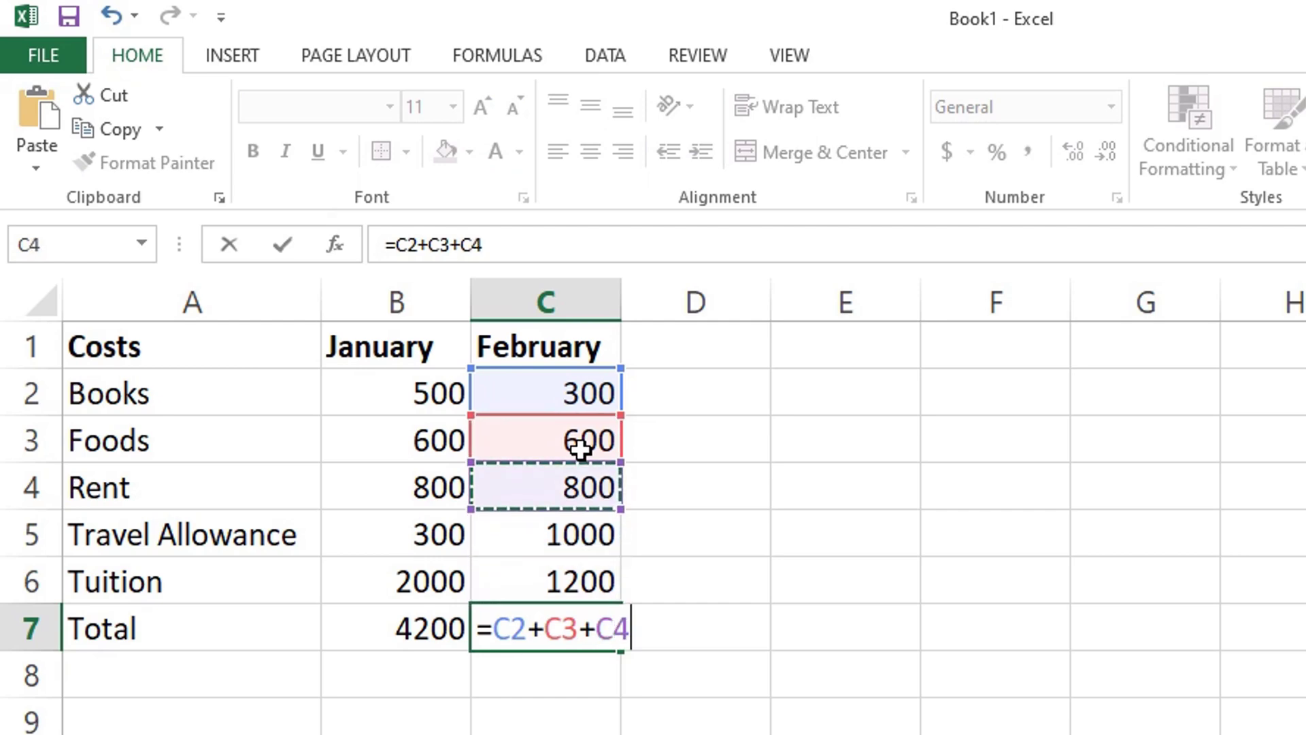
pyautogui.write('+')
pyautogui.press('Up')
pyautogui.press('Up')
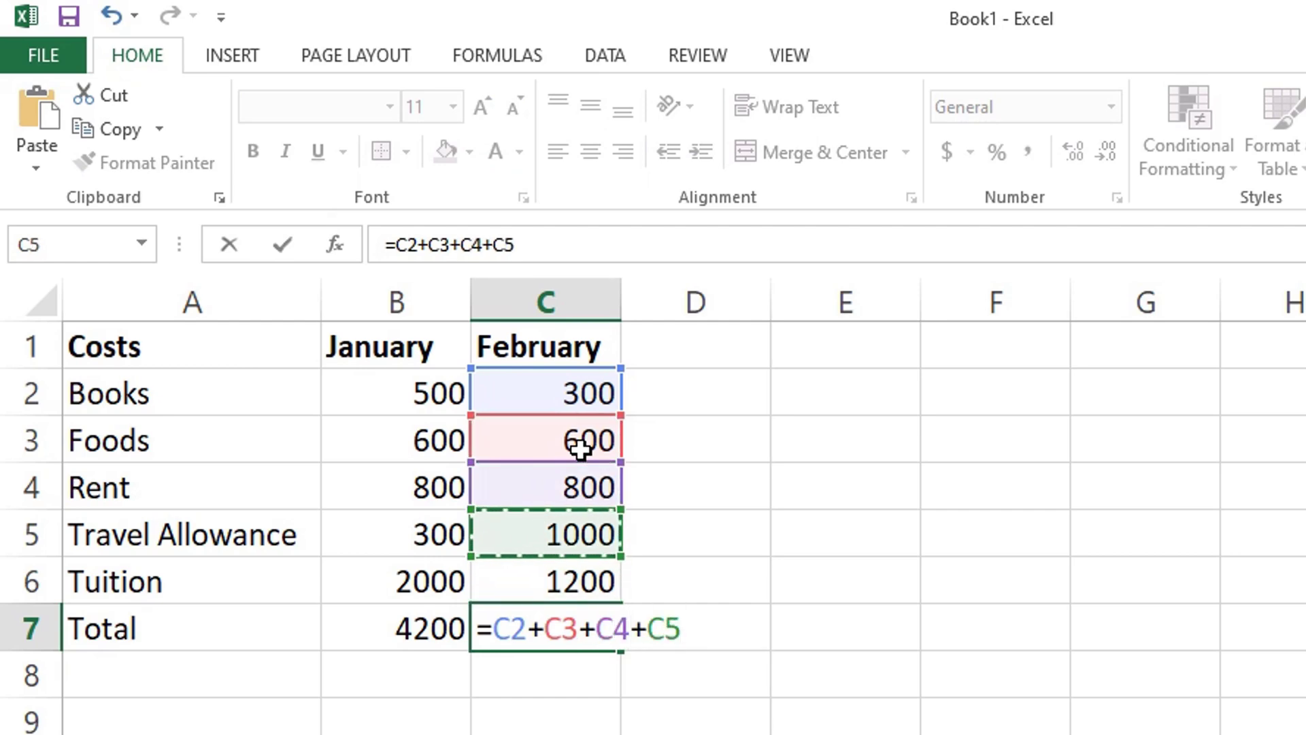
pyautogui.write('+')
pyautogui.press('Up')
pyautogui.press('Return')
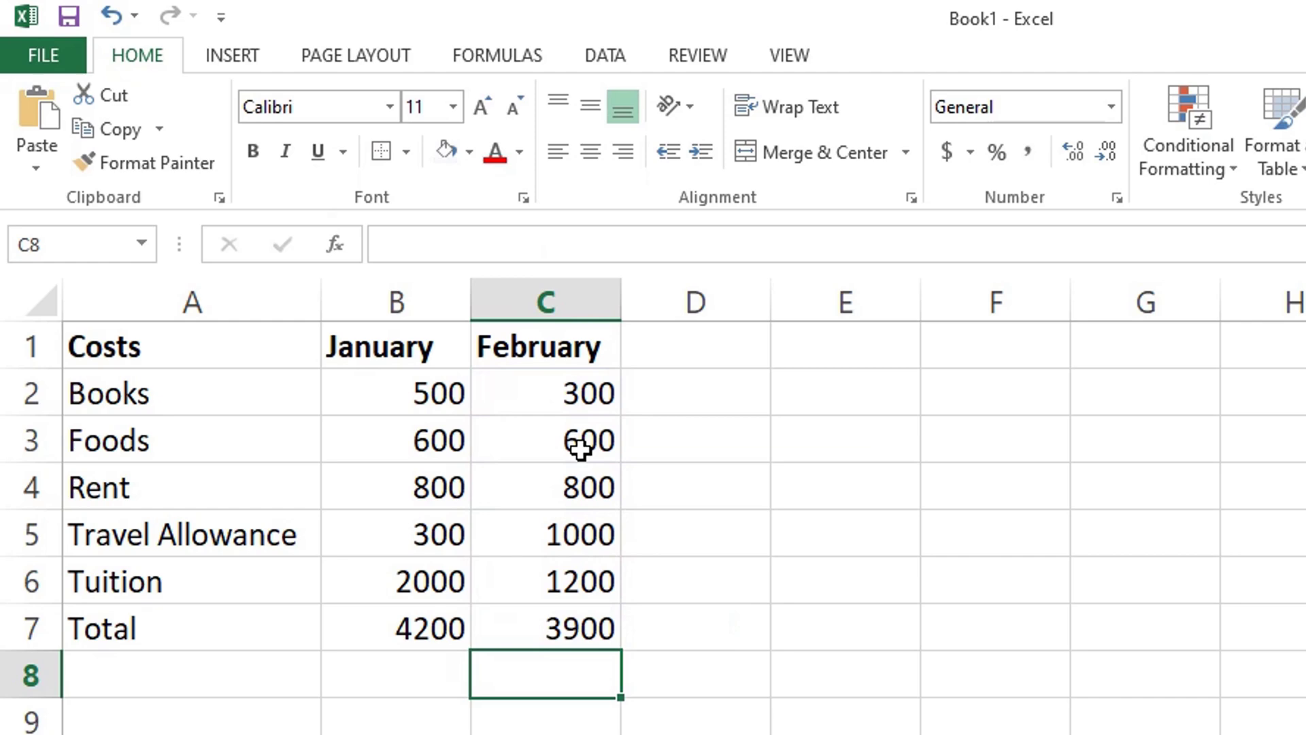
# - Fill the B7 total formula right into C7 for February
pyautogui.press('Right')
pyautogui.press('Down')
pyautogui.press('Down')
pyautogui.press('Down')
pyautogui.press('Down')
pyautogui.press('Down')
pyautogui.press('Down')
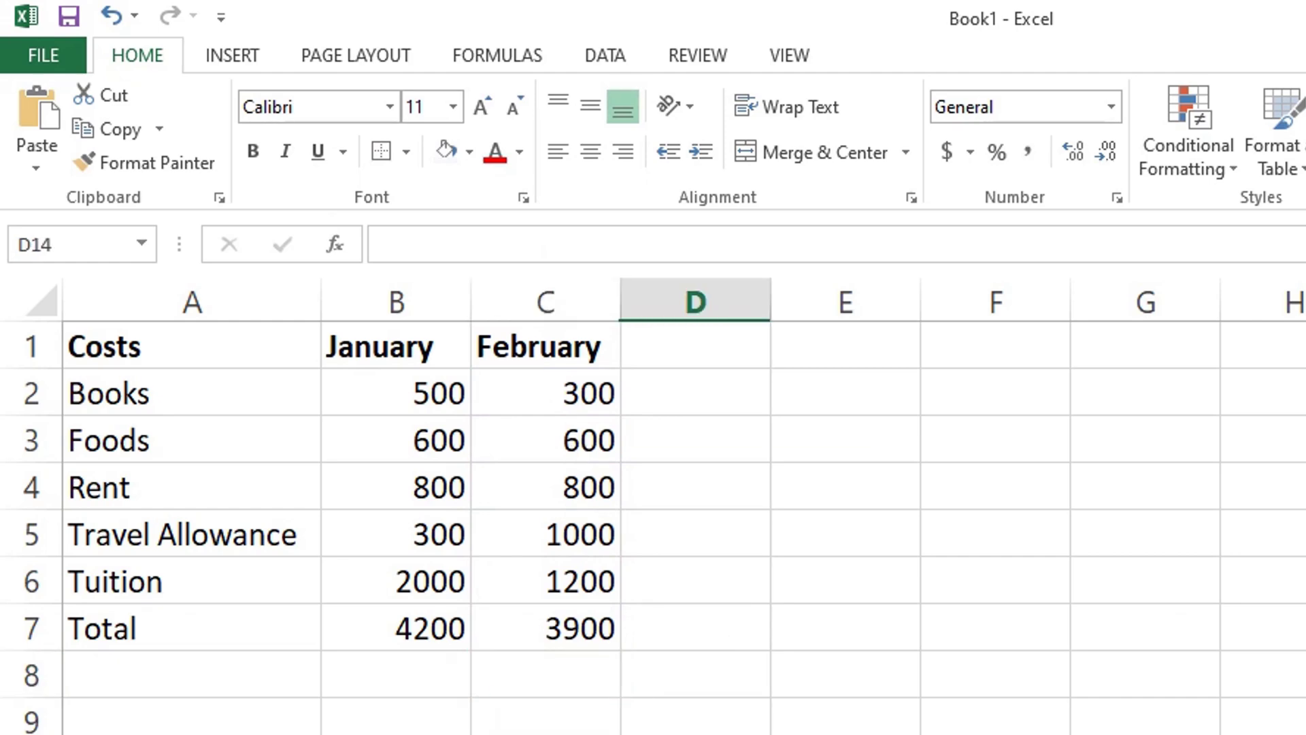
pyautogui.click(431, 621)
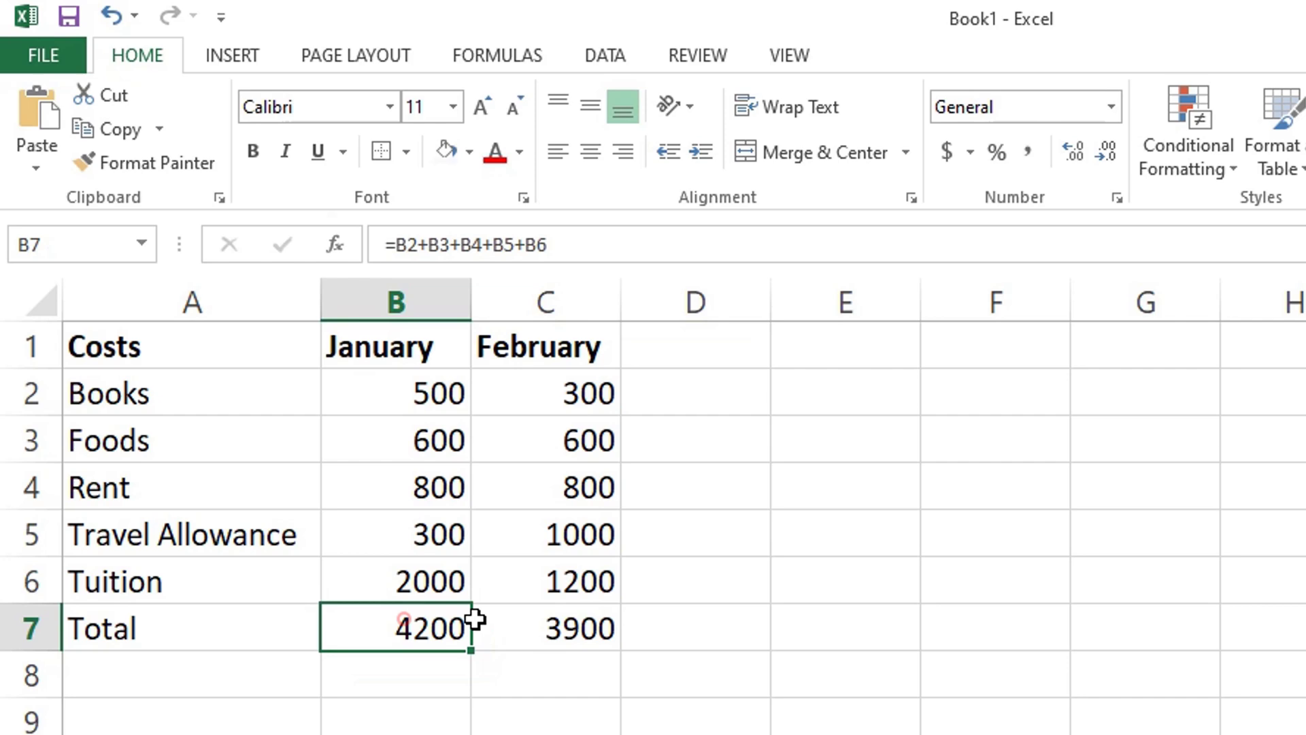
pyautogui.moveTo(471, 649); pyautogui.dragTo(534, 653)
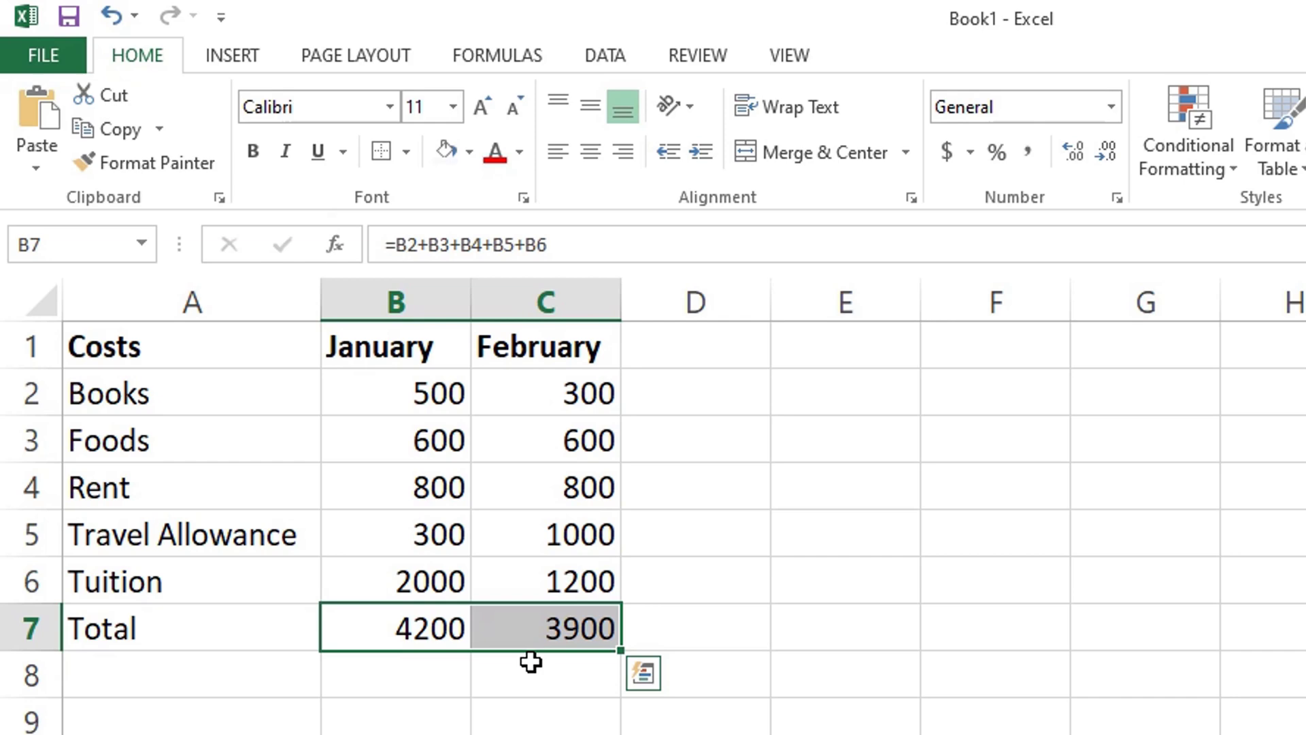
# - Change Books to 20 in B2 and 200000 in C2, updating totals to 3720 and 203600
pyautogui.click(409, 405)
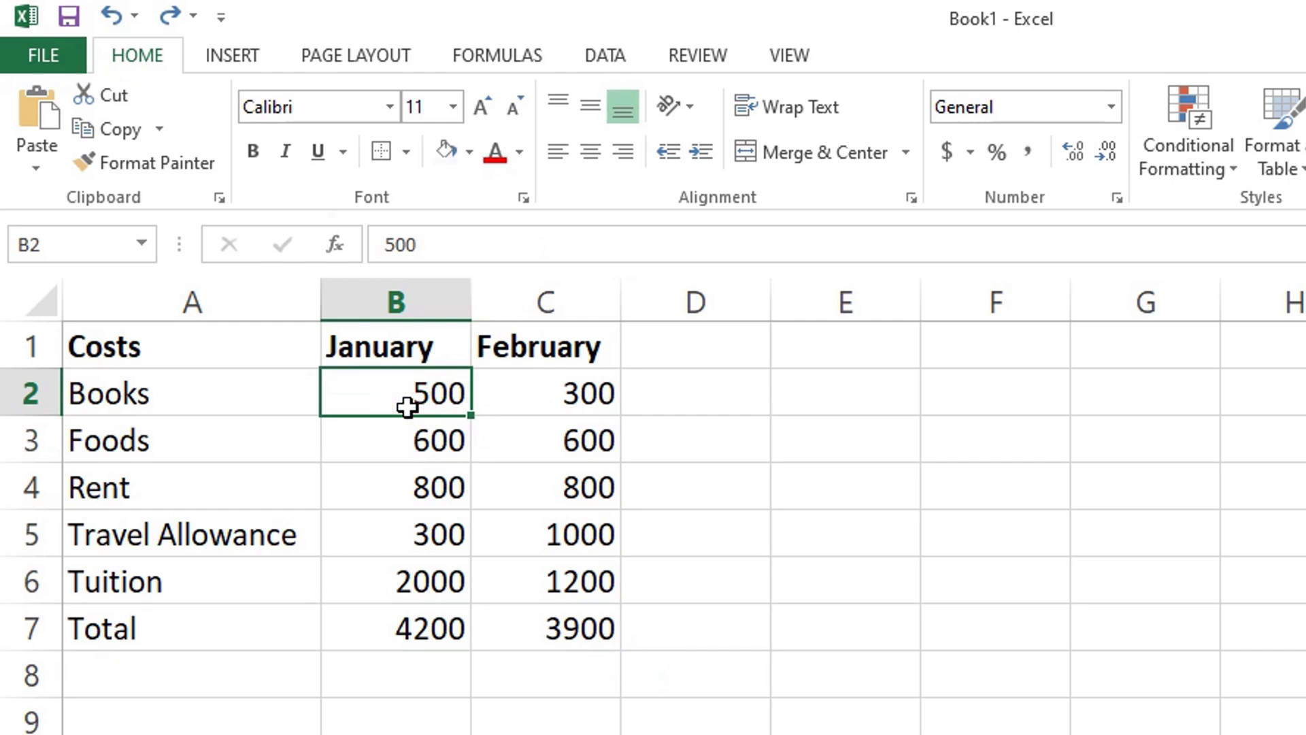
pyautogui.write('20')
pyautogui.press('Tab')
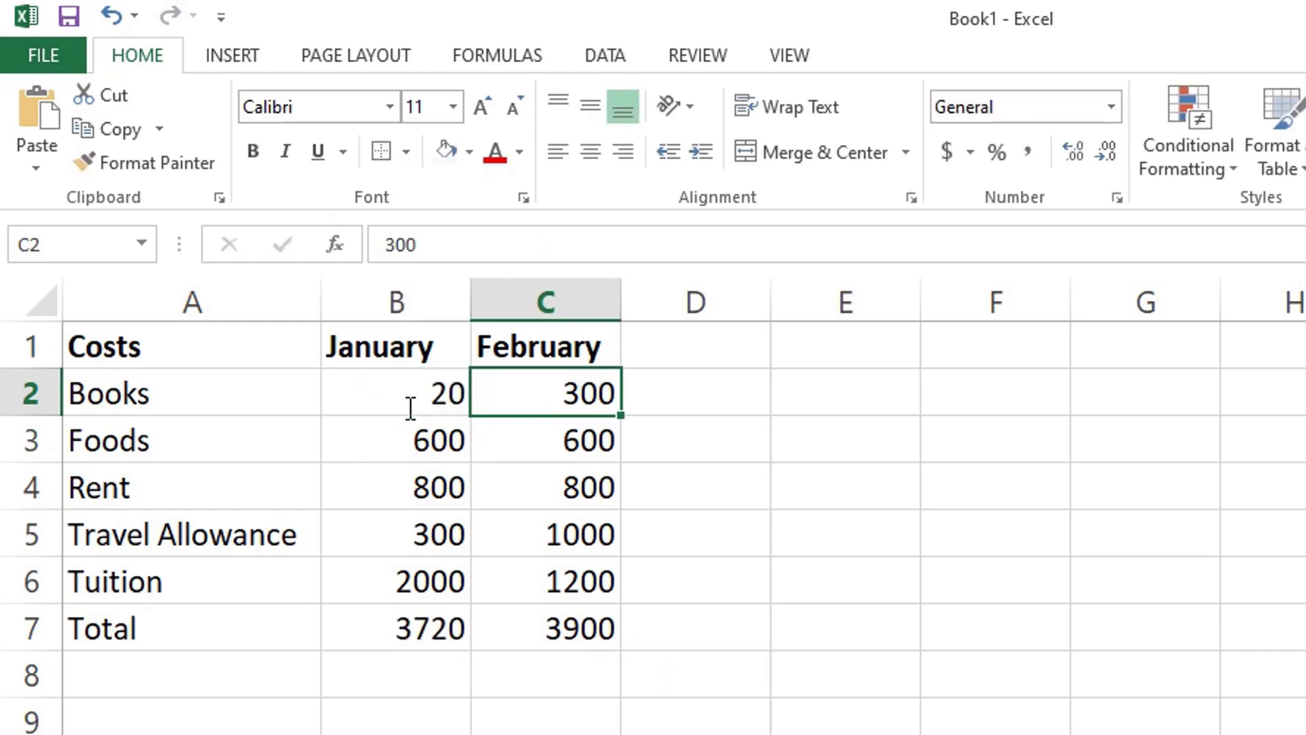
pyautogui.write('200000')
pyautogui.press('Return')
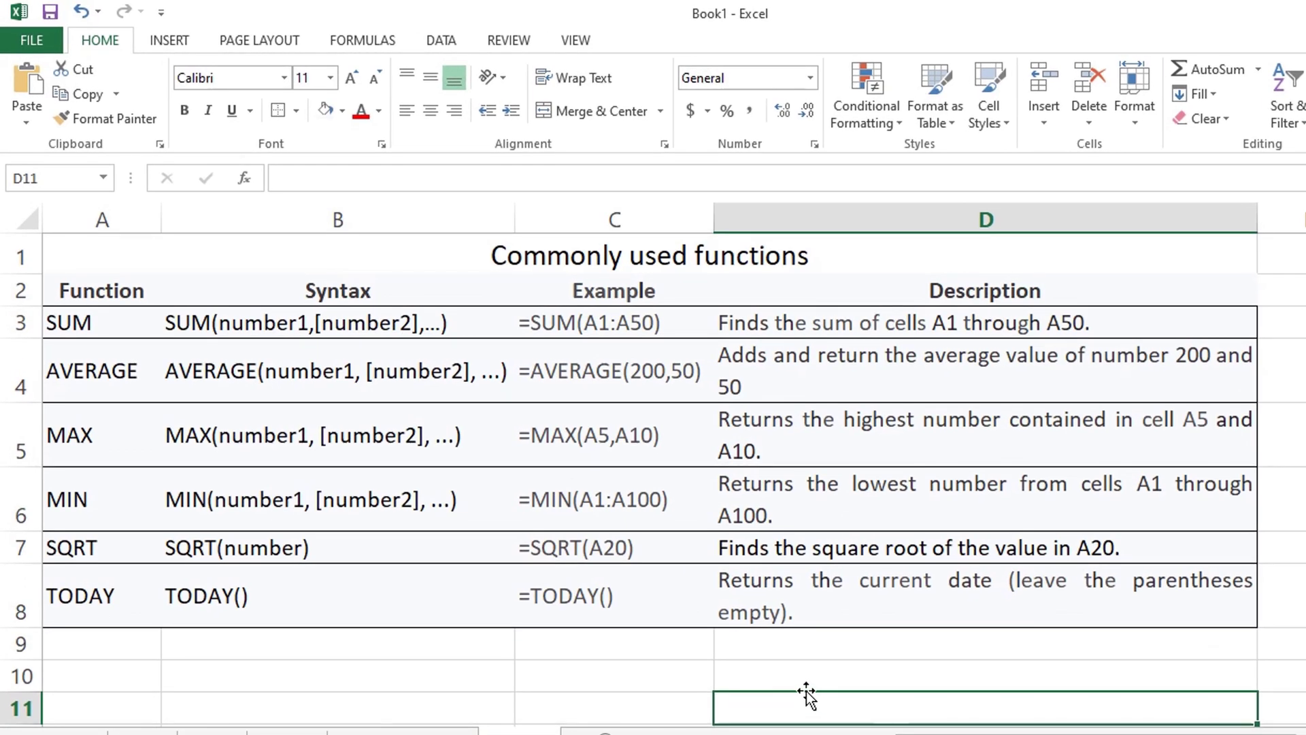
# - Select the merged 'Commonly used functions' title cell A1
pyautogui.click(555, 262)
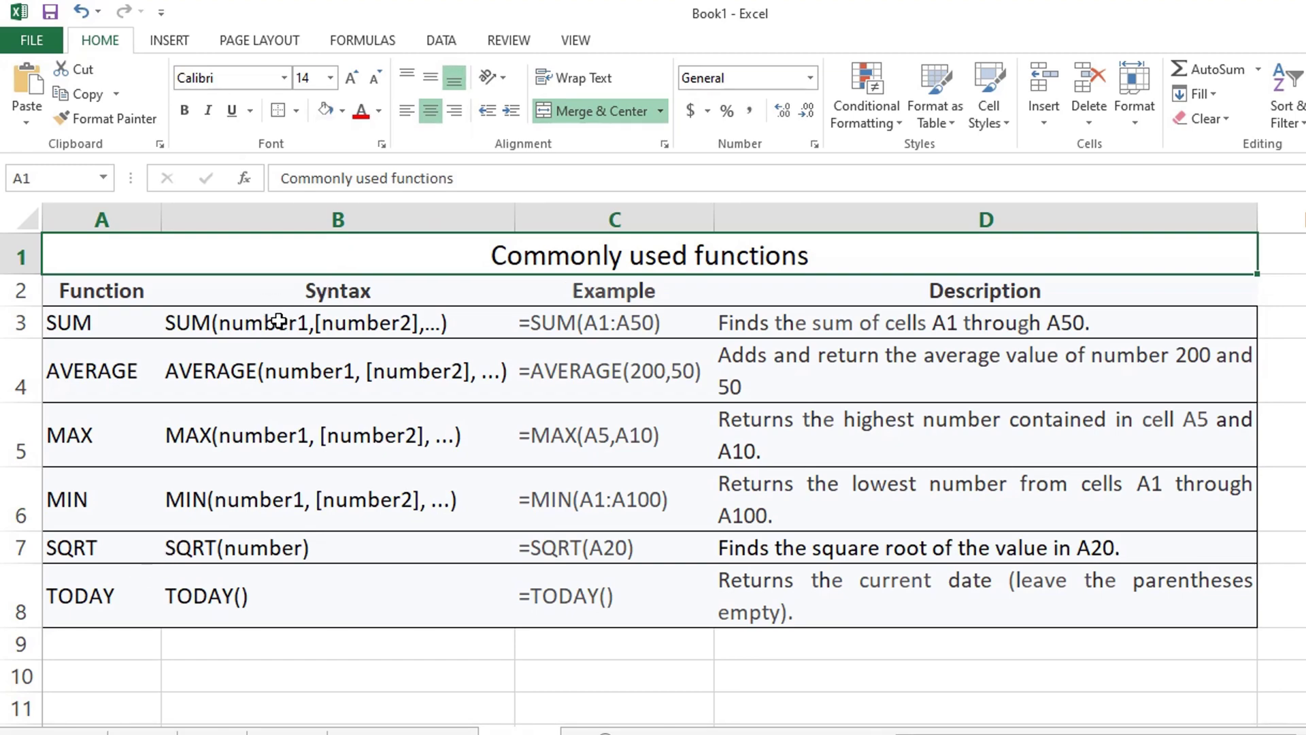
pyautogui.moveTo(279, 321); pyautogui.dragTo(300, 464)
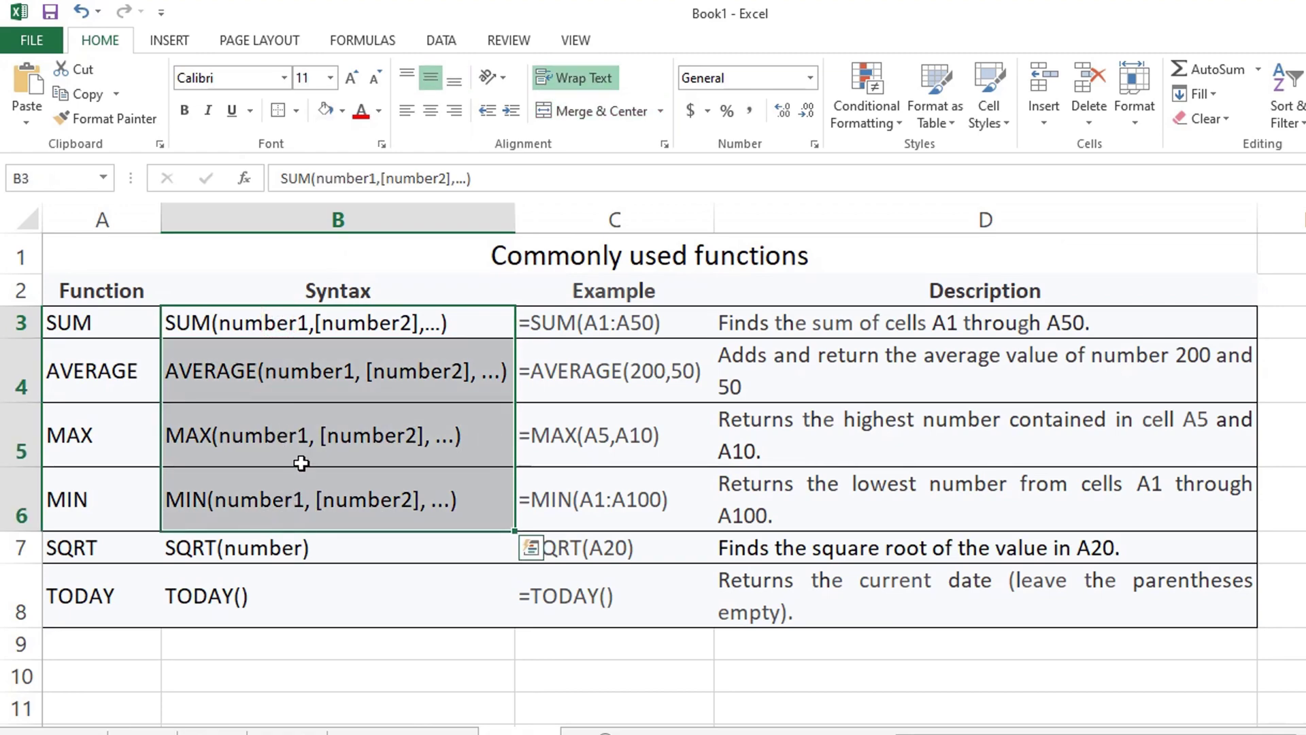
pyautogui.click(350, 254)
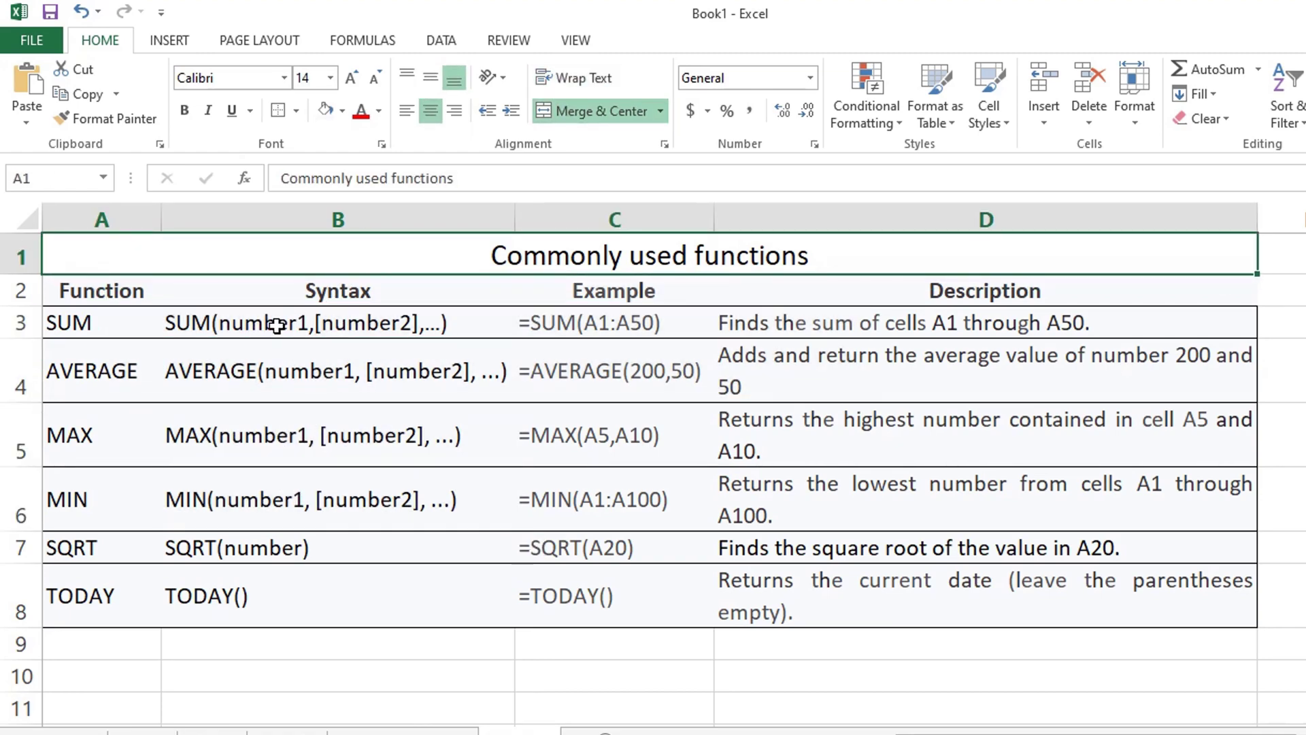